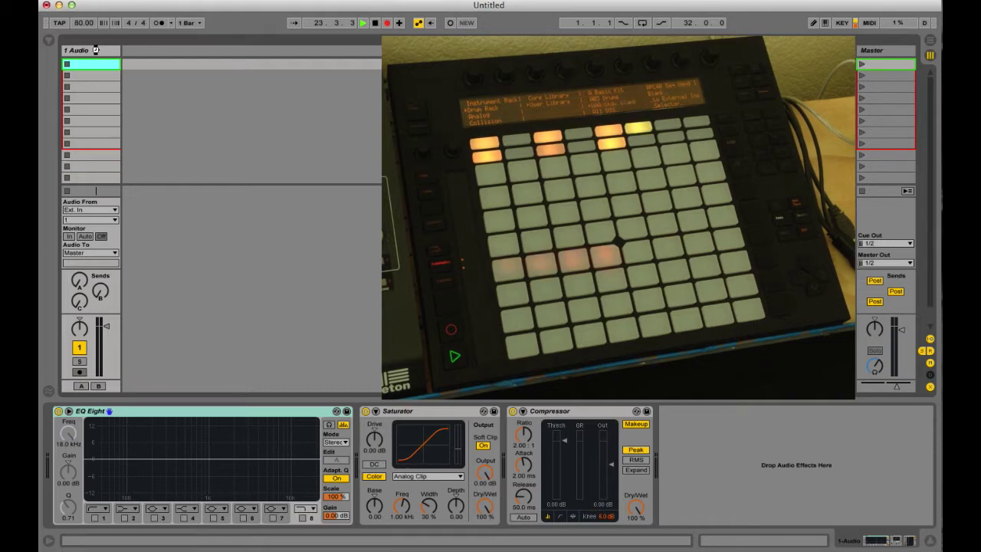
# Hide the browser so the Session view shows the audio track and the AAA Stax blank drum track
pyautogui.click(48, 40)
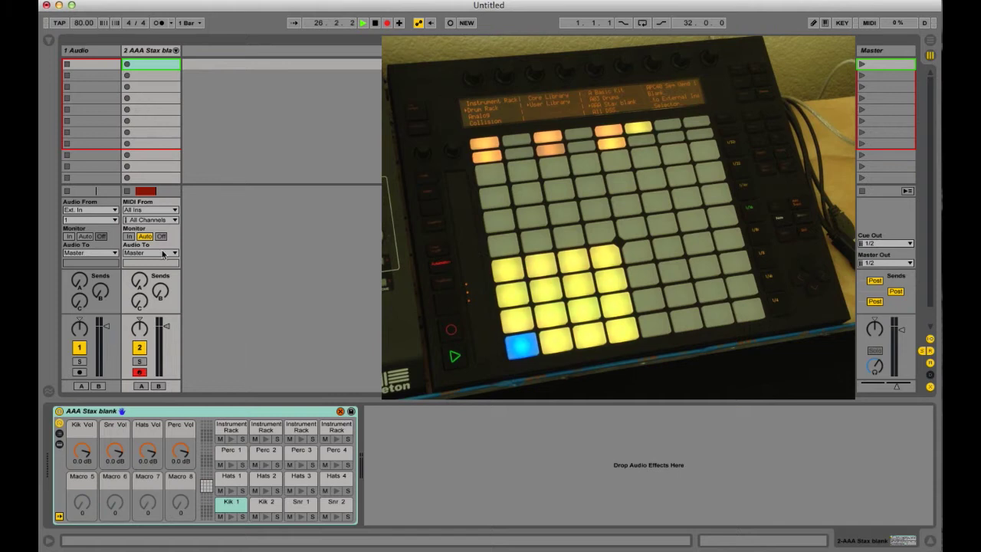
# Select the AAA Stax blank rack and show its per-pad chain list
pyautogui.click(152, 414)
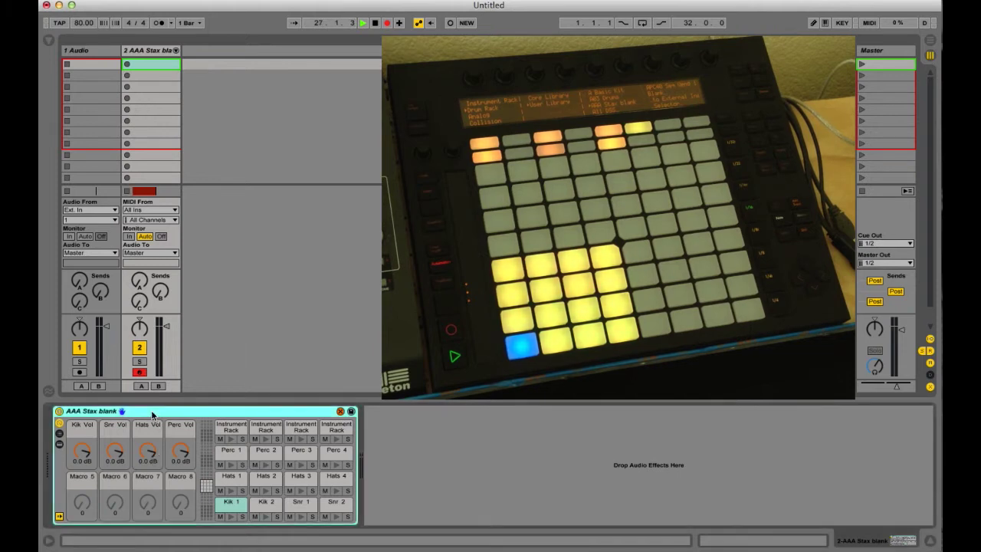
pyautogui.click(59, 434)
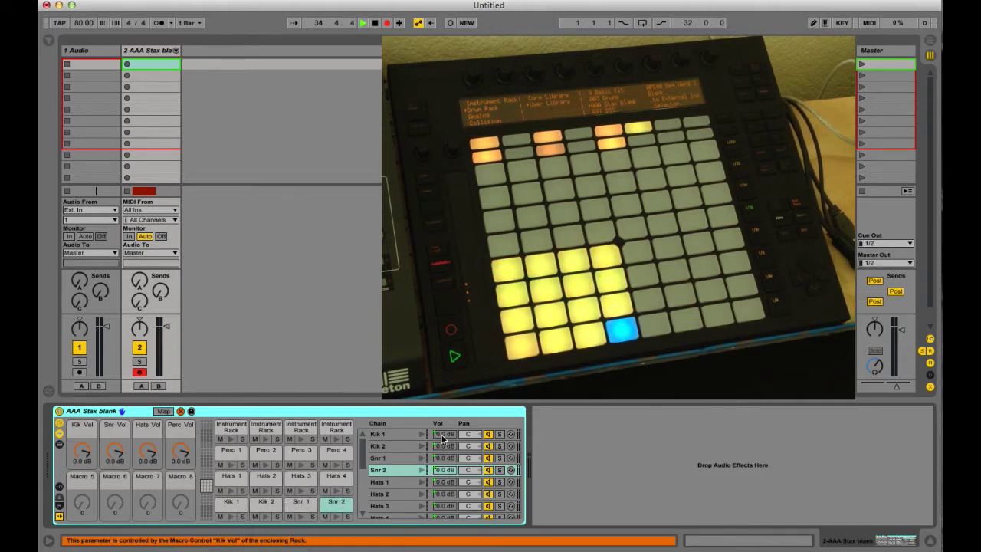
# Select the Kik 1 chain and reveal its nested Instrument Rack with four Simpler layers
pyautogui.click(392, 434)
pyautogui.click(392, 446)
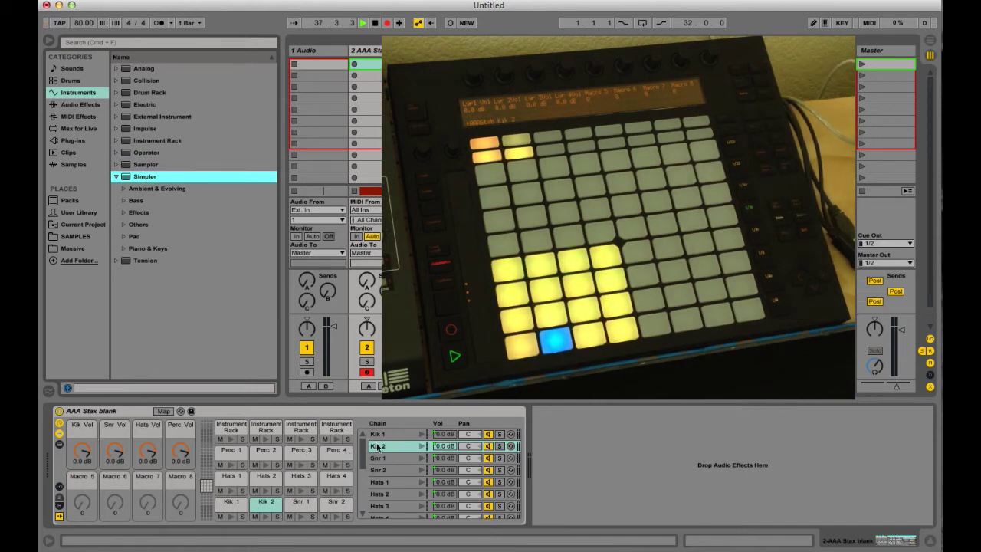
pyautogui.click(399, 436)
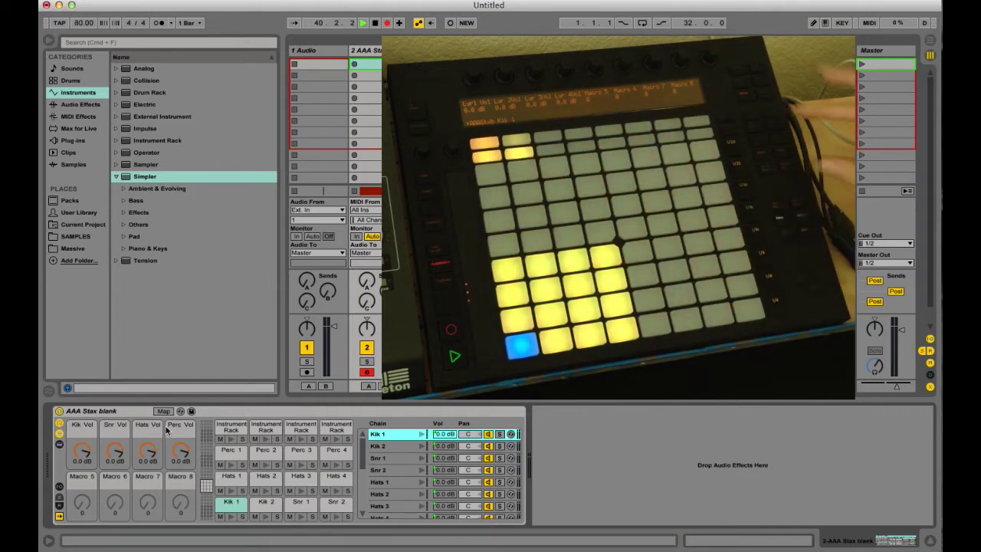
pyautogui.click(396, 435)
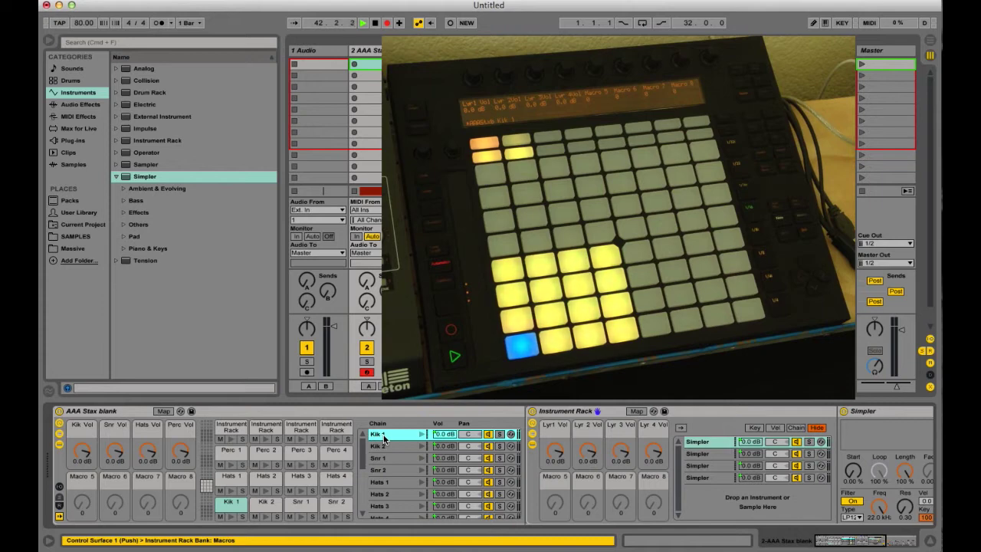
# Step through the Kik 1 Instrument Rack's Simpler layers, ending on the first, and fold the Simpler away
pyautogui.click(613, 415)
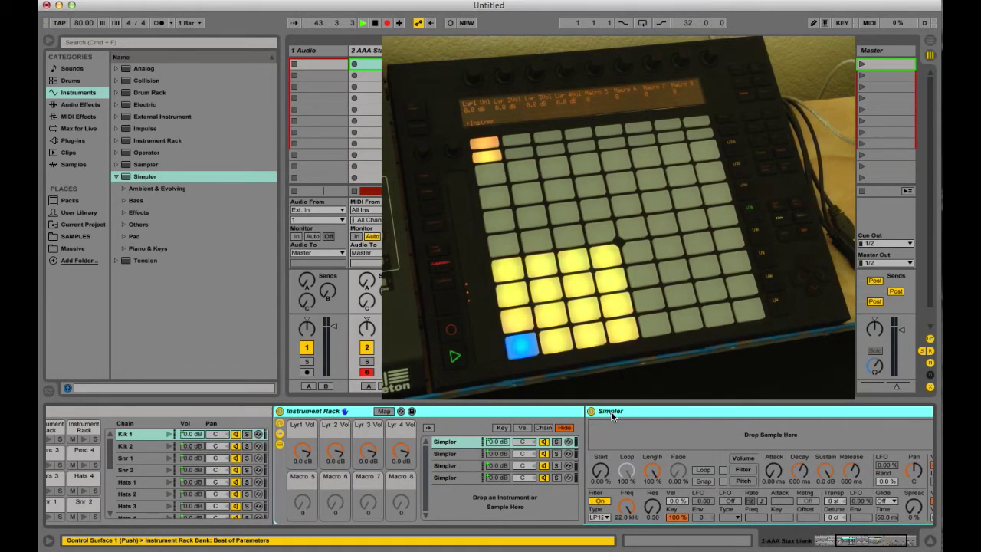
pyautogui.click(449, 454)
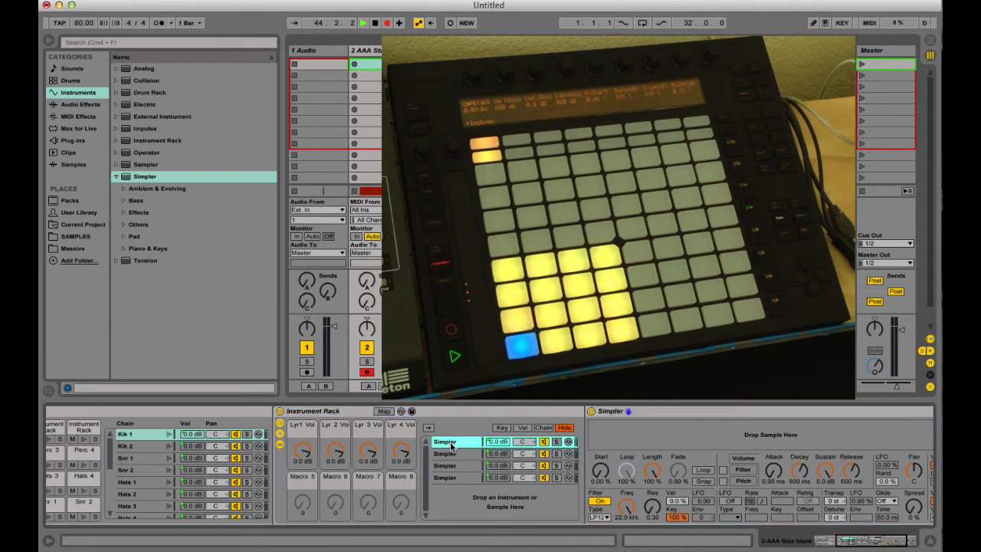
pyautogui.click(451, 466)
pyautogui.click(452, 478)
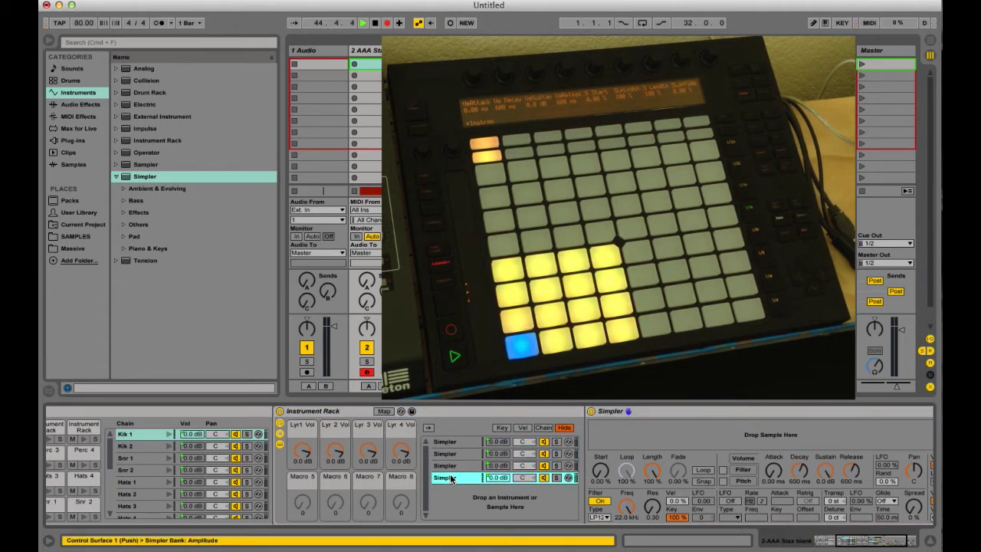
pyautogui.click(455, 443)
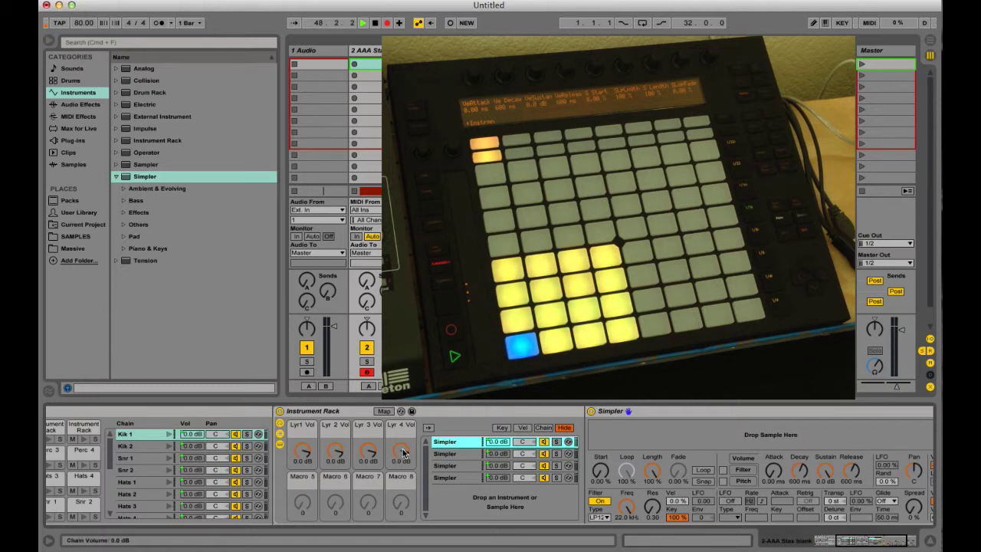
pyautogui.click(281, 446)
# Collapse the Instrument Rack's chain list, narrow it, then hide Kik 1's devices and the drum rack chain list
pyautogui.click(280, 435)
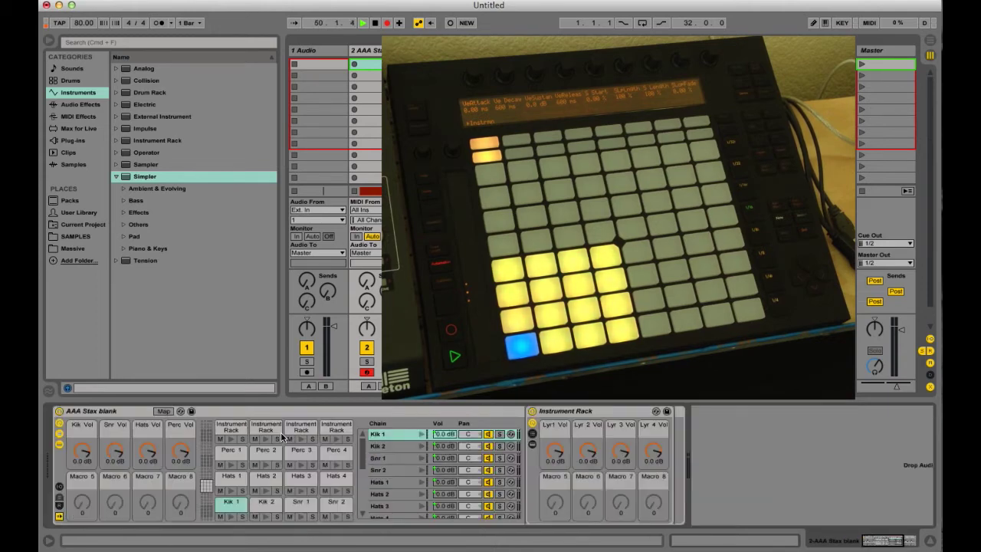
pyautogui.click(532, 425)
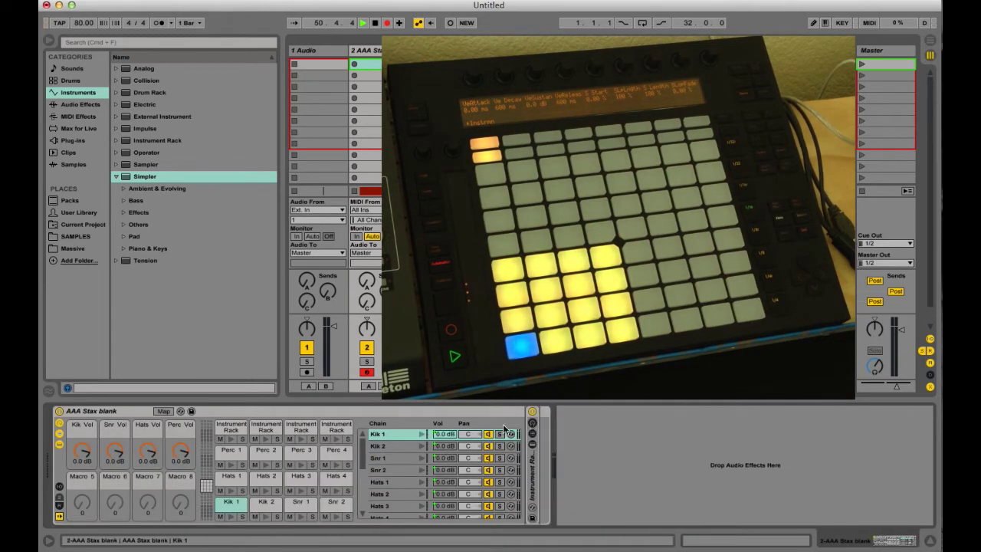
pyautogui.click(60, 445)
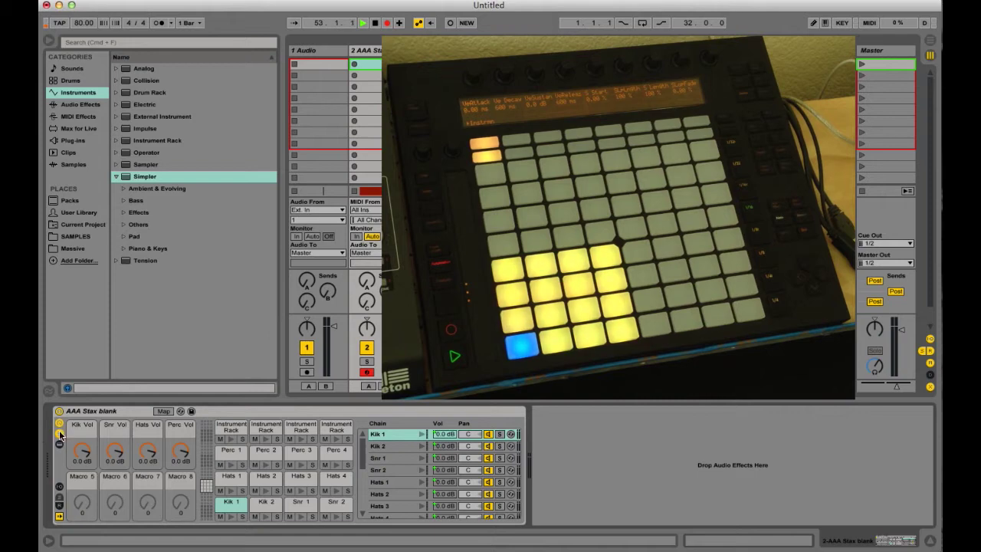
pyautogui.click(60, 434)
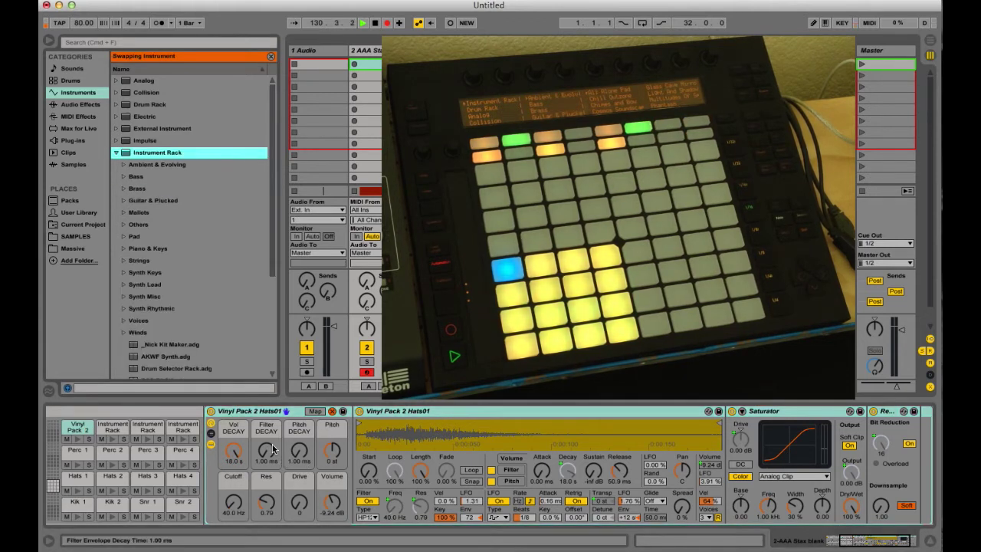
# Close hot-swap and select Instrument Rack.adg under User Library Defaults > Dropping Samples > On Drum Rack
pyautogui.click(272, 57)
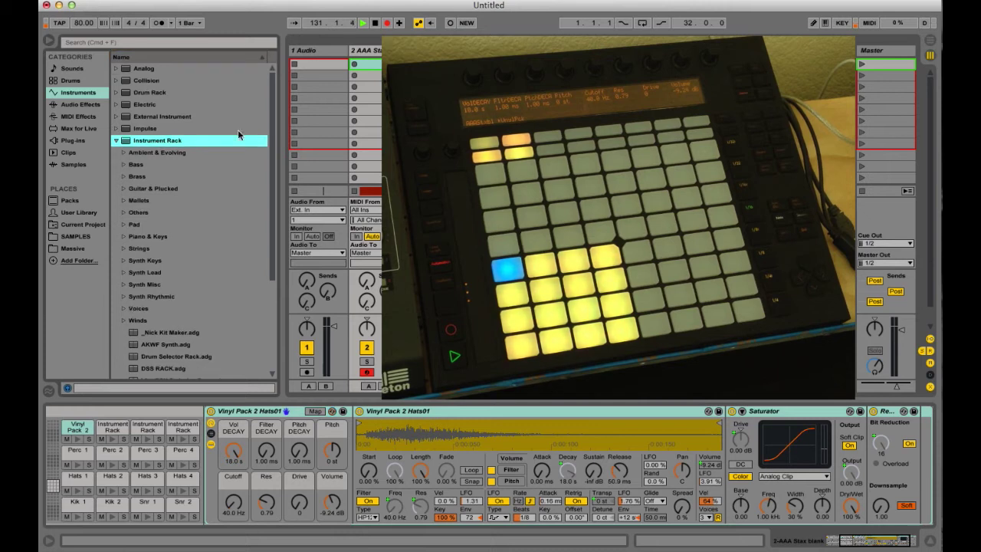
pyautogui.click(270, 414)
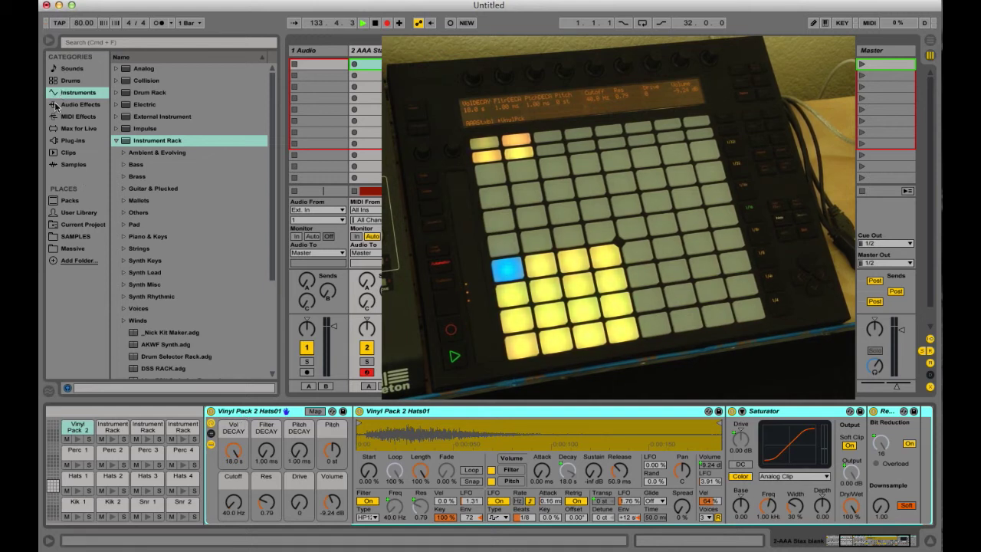
pyautogui.click(60, 214)
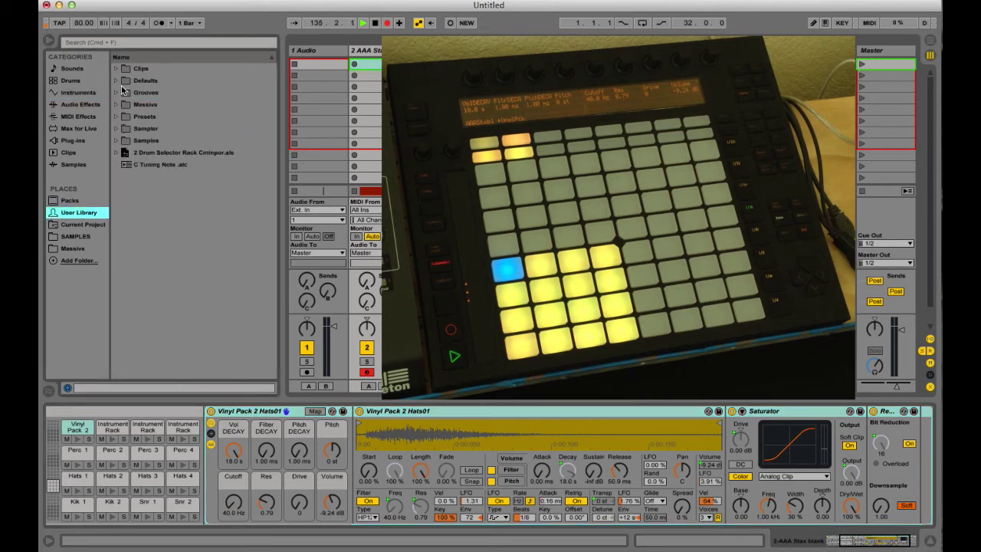
pyautogui.click(117, 81)
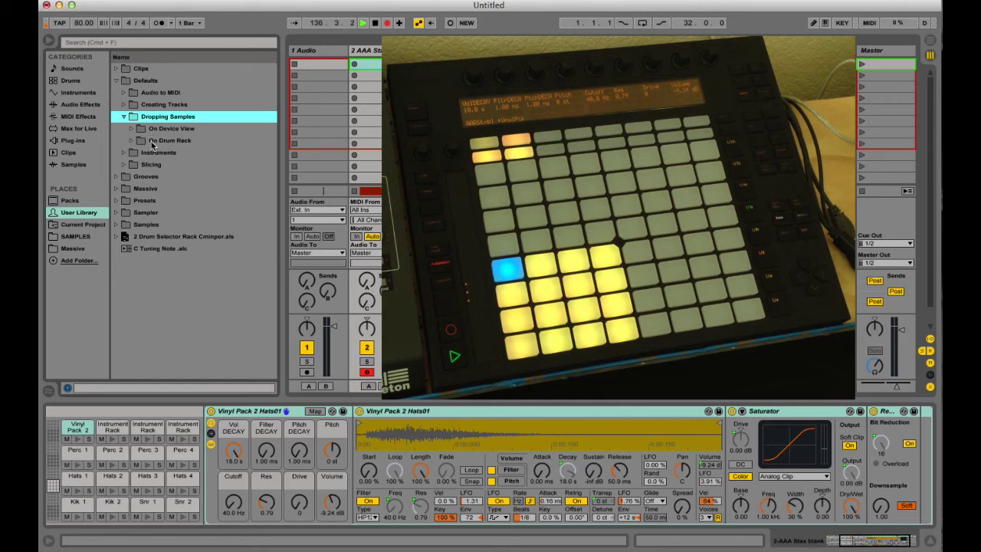
pyautogui.click(131, 141)
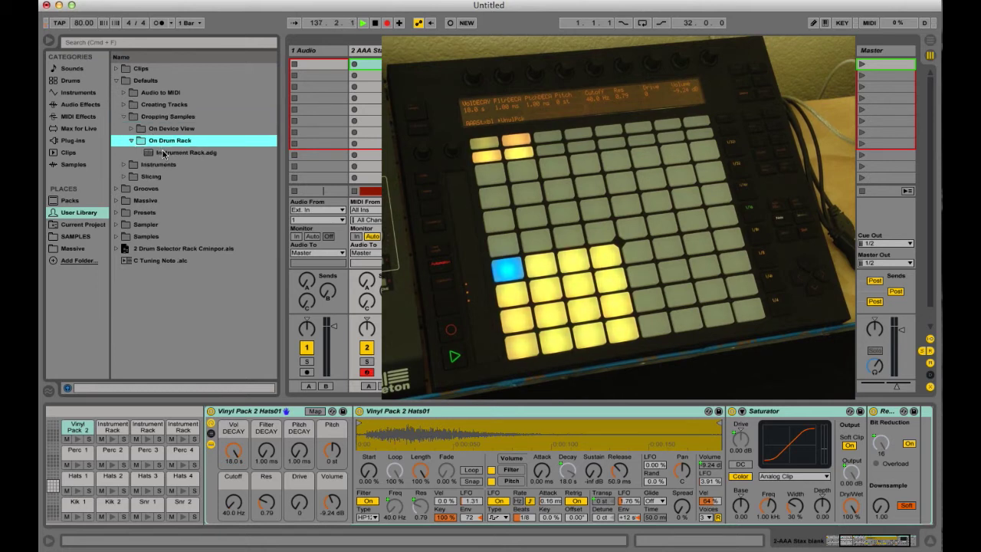
pyautogui.click(168, 152)
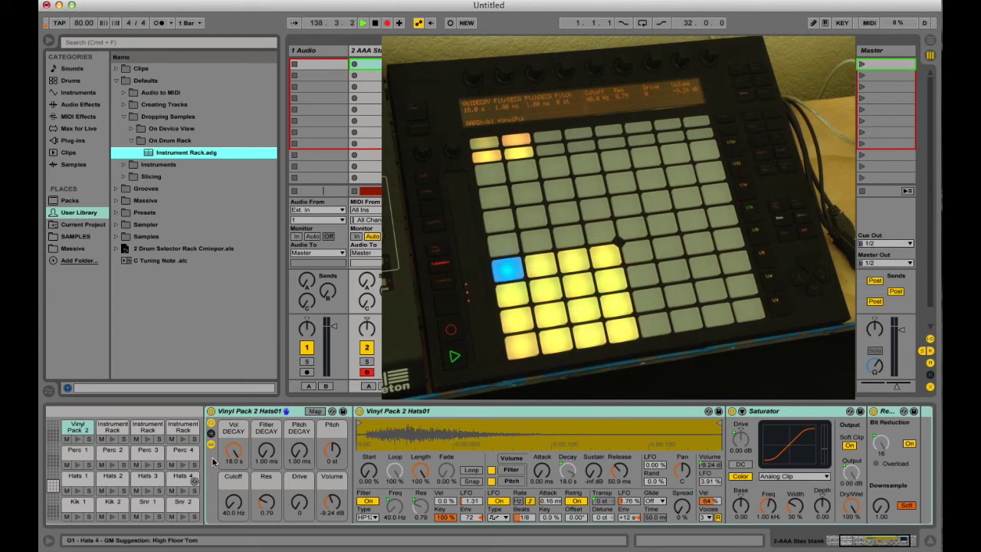
# Select the hat rack's Vol DECAY macro, then list the SAMPLES folder
pyautogui.click(233, 452)
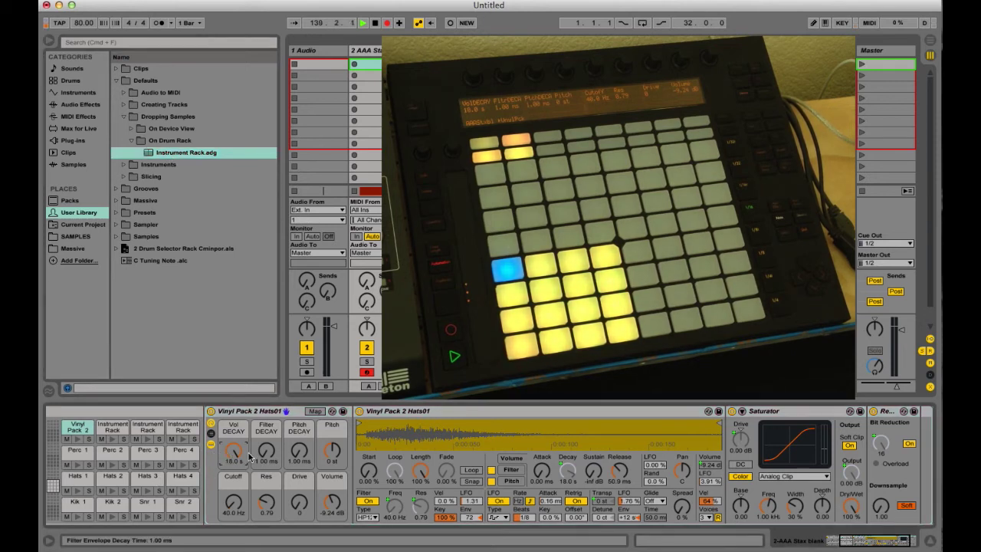
pyautogui.click(566, 473)
pyautogui.click(609, 505)
pyautogui.hscroll(2, 818, 424)
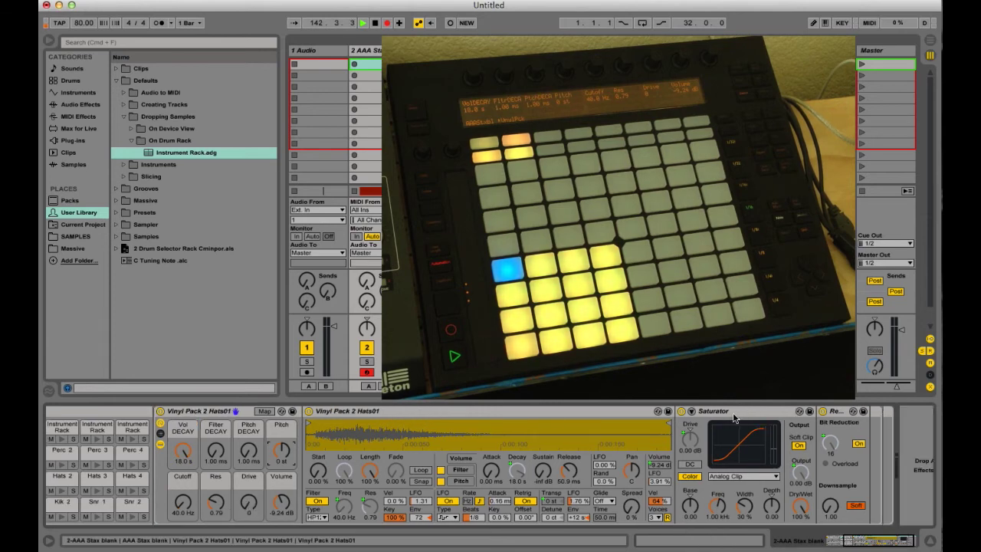
pyautogui.hscroll(-6, 650, 432)
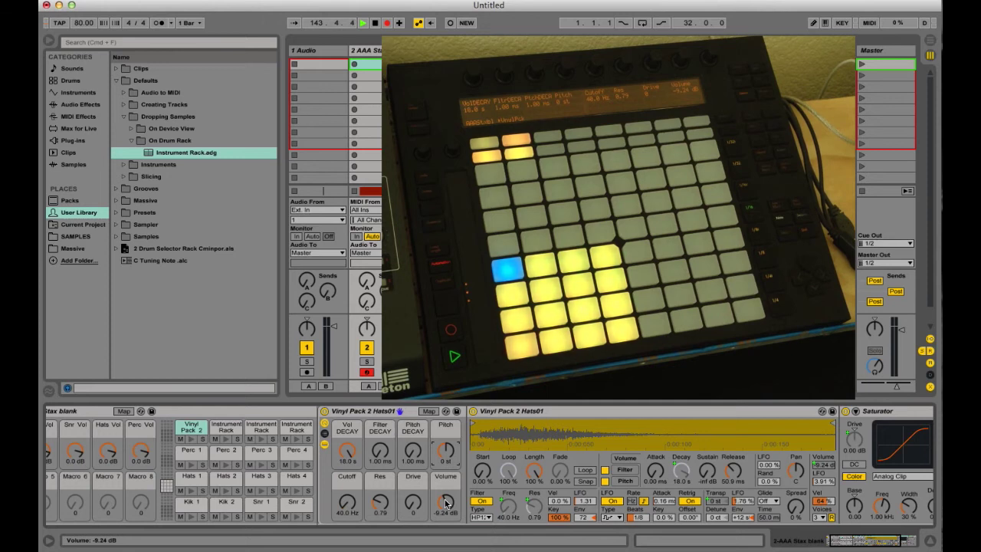
pyautogui.click(76, 237)
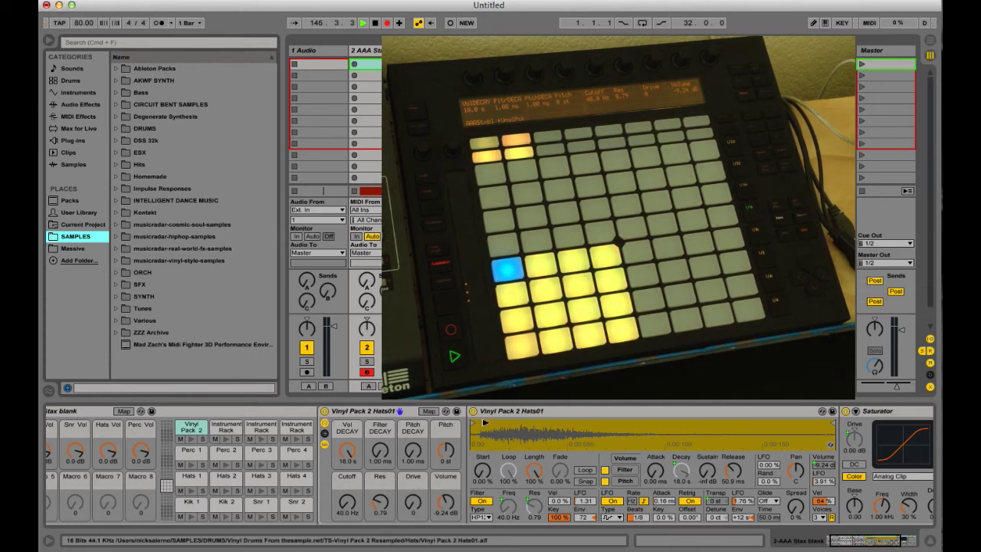
# Bring the Saturator into view, then fold the Vinyl Pack 2 Hats01 rack to hide its Simpler and Saturator
pyautogui.click(849, 418)
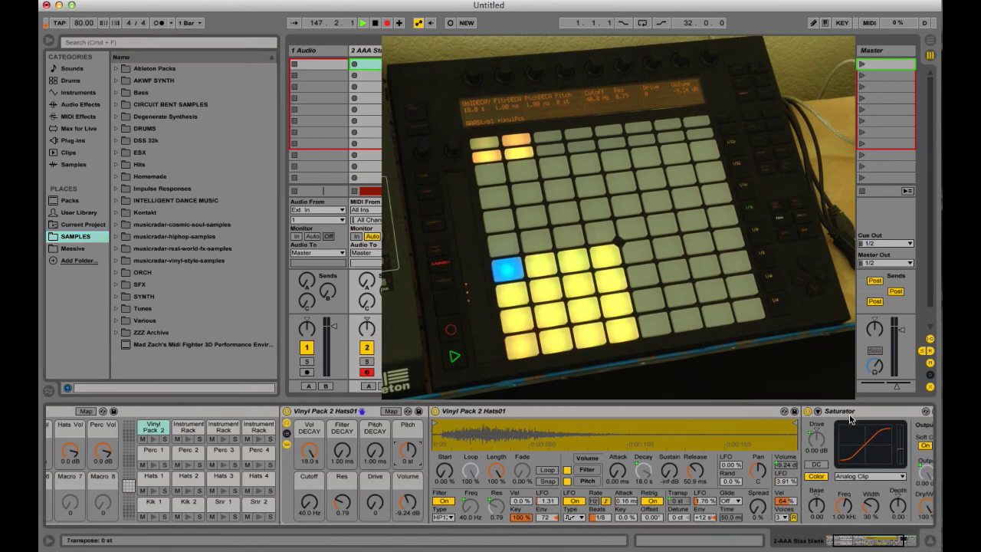
pyautogui.hscroll(-5, 849, 418)
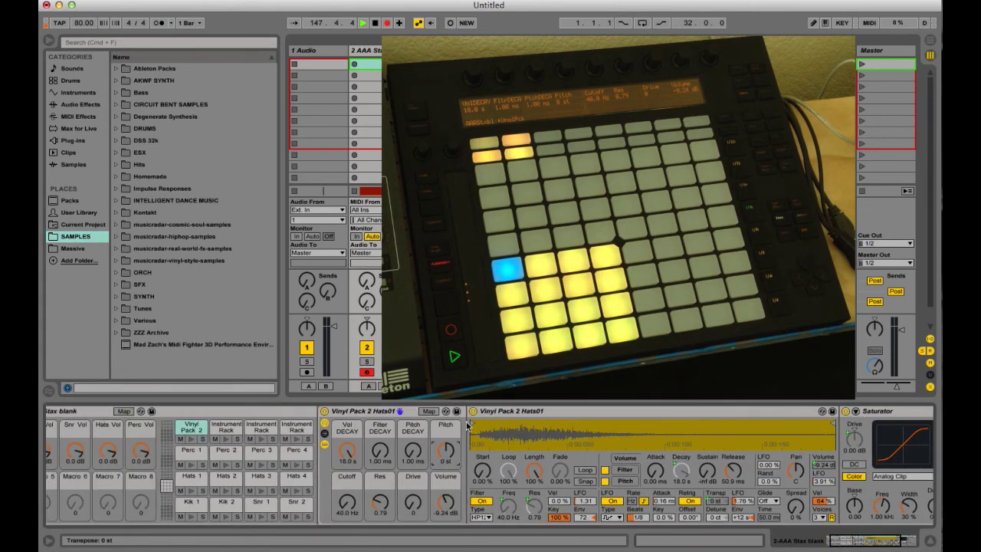
pyautogui.click(324, 446)
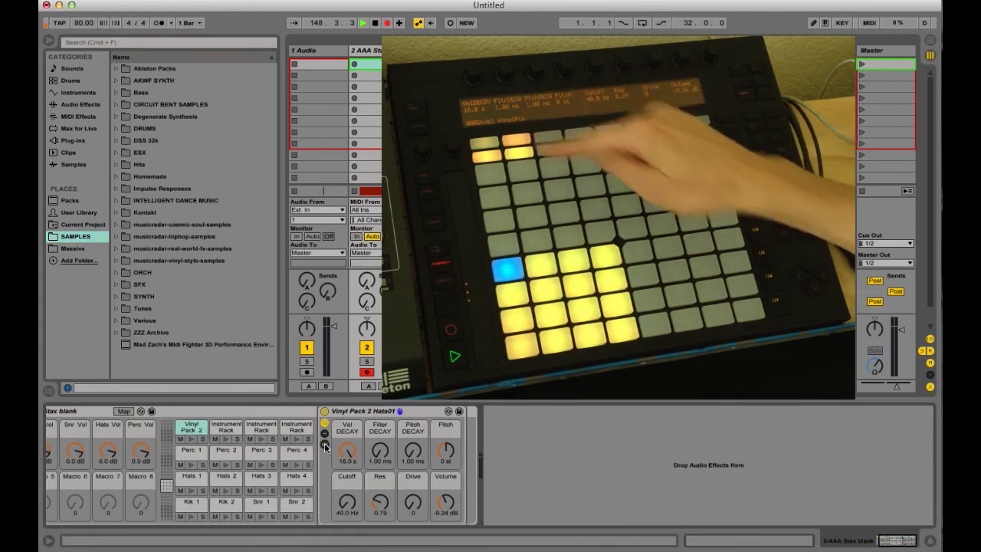